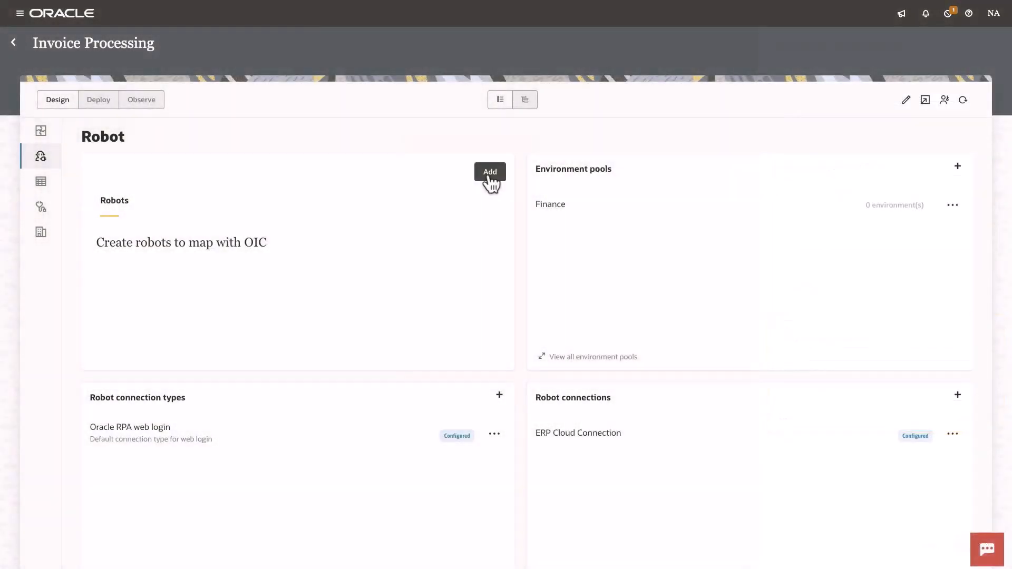
Step: Create a new robot named Get PO Details
click(490, 171)
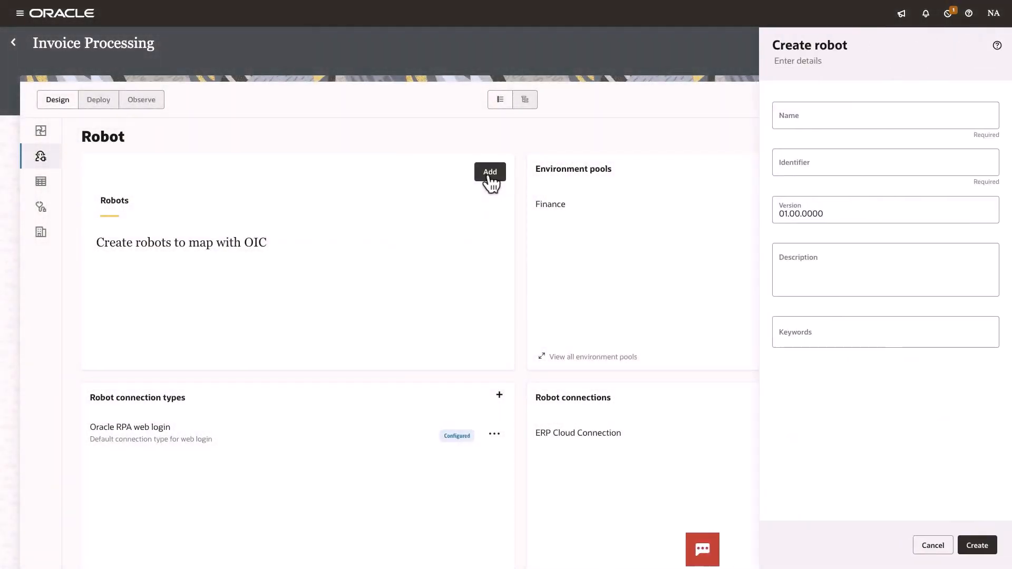
click(784, 117)
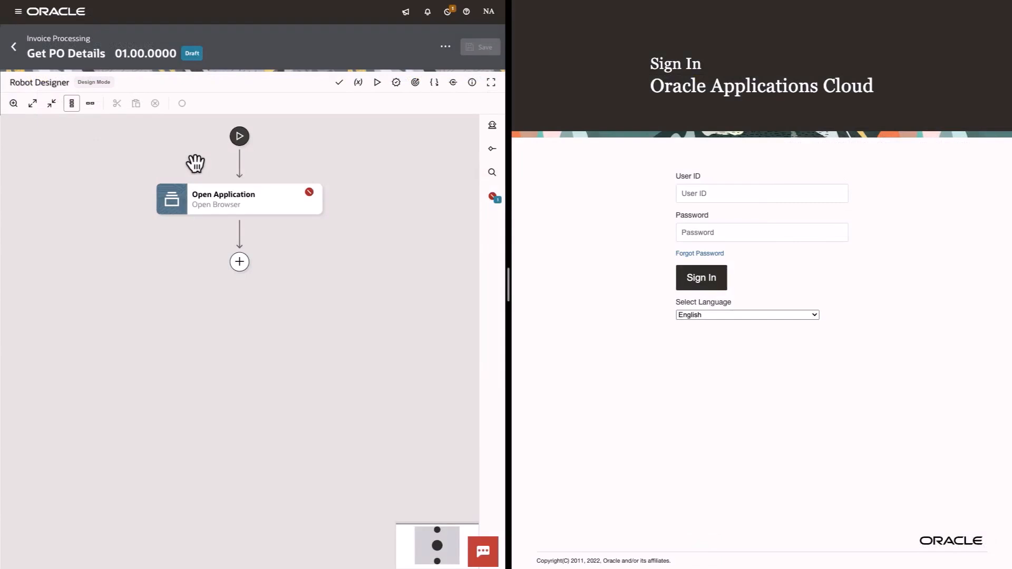
Step: Open the robot's trigger and add an input property named PONumber
click(240, 139)
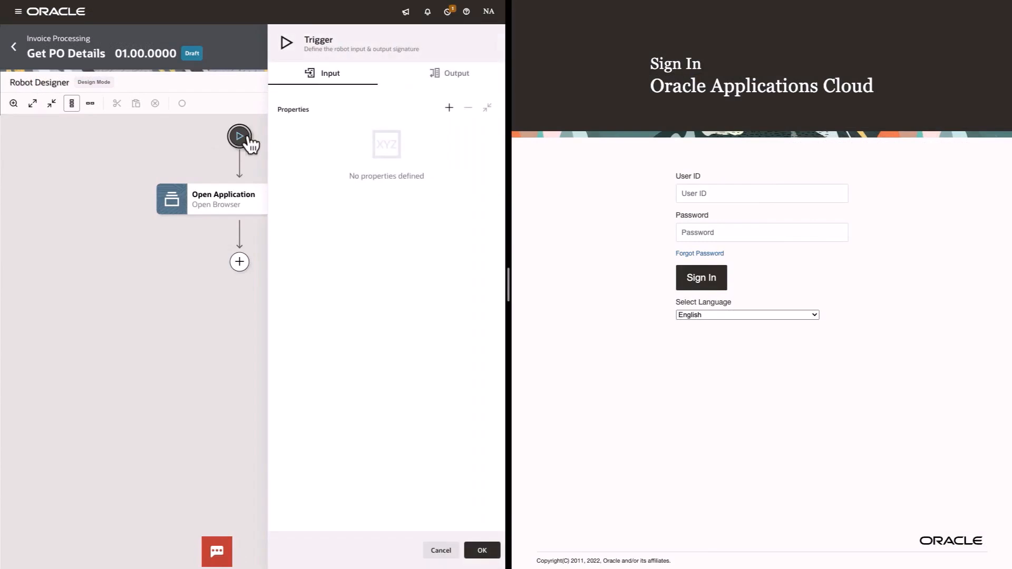
click(449, 109)
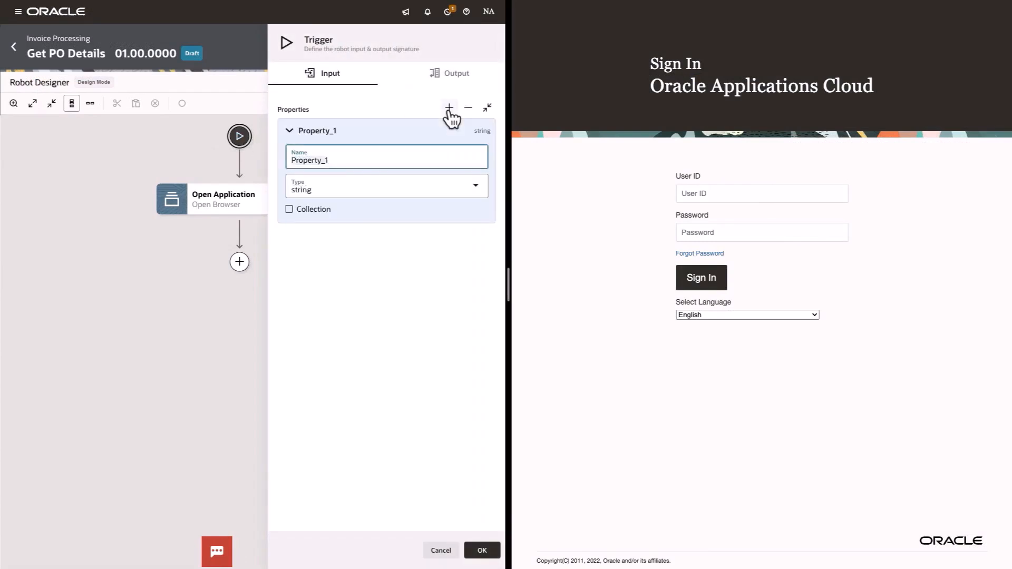
text(PONumber)
Step: Add an output property named POAmount to the trigger
click(455, 77)
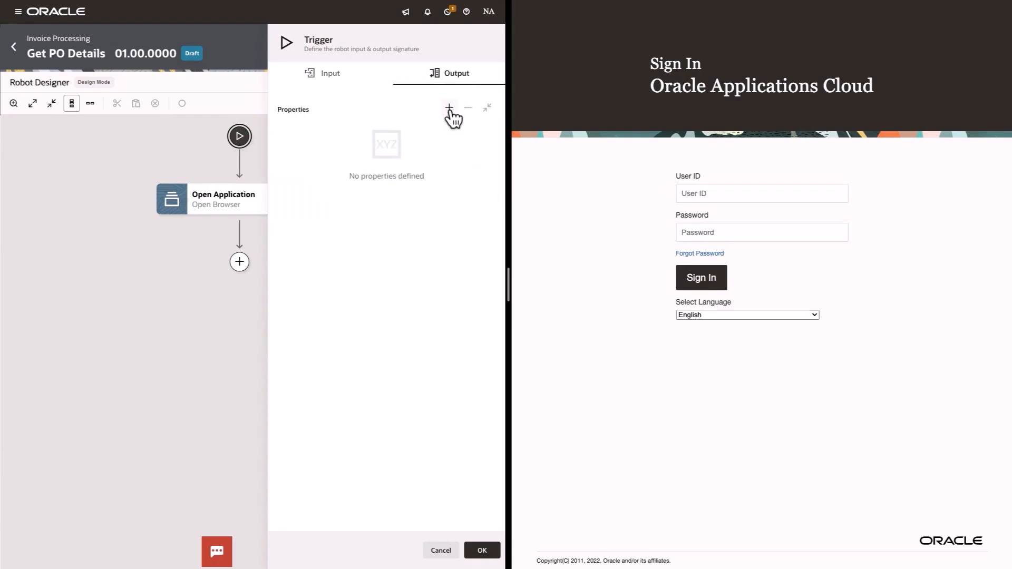
click(449, 108)
text(POAmou)
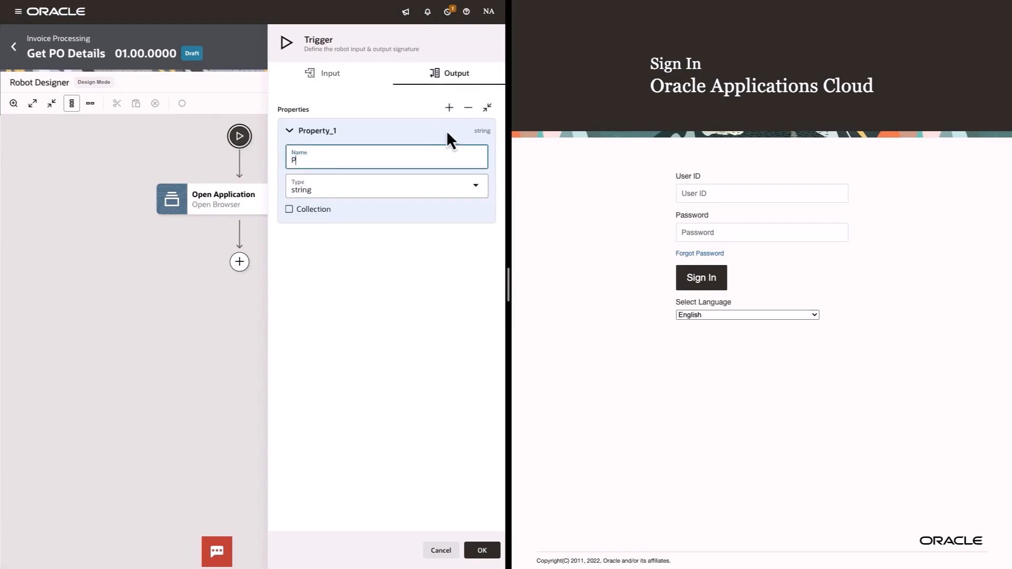
text(nt)
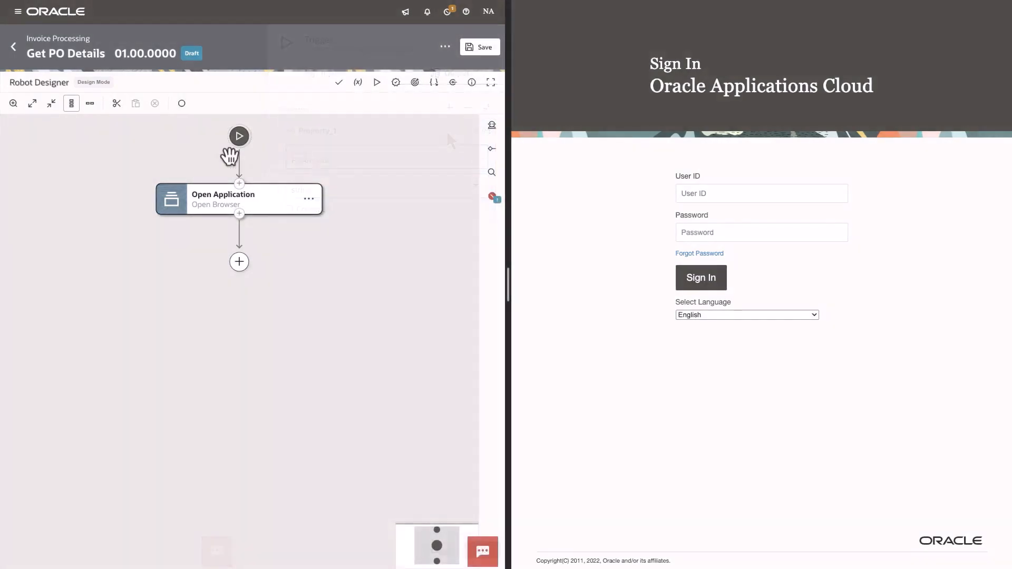
Step: Start smart recording on the Sign In browser tab and target the User ID field
click(182, 103)
click(298, 80)
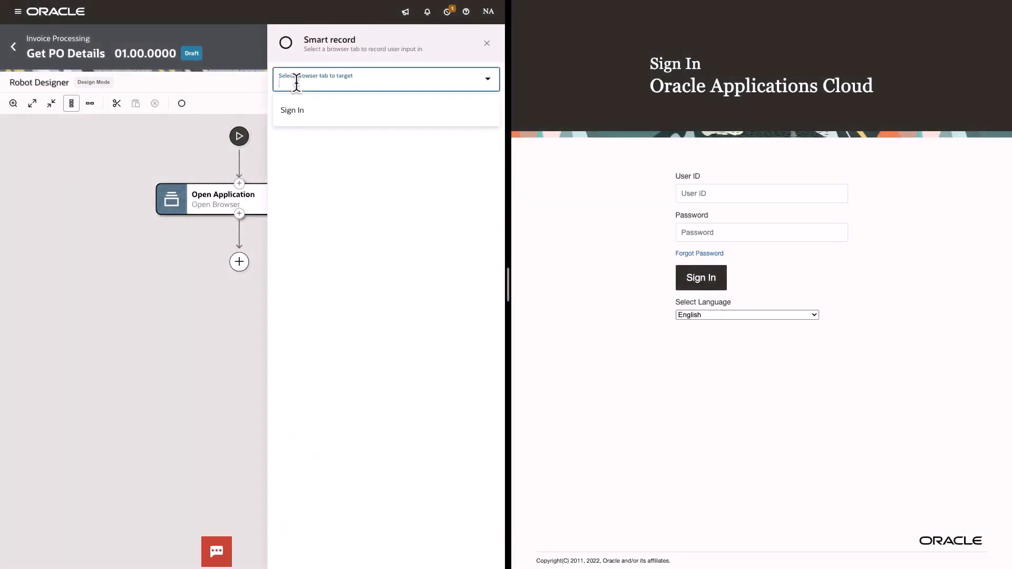
click(305, 112)
click(712, 194)
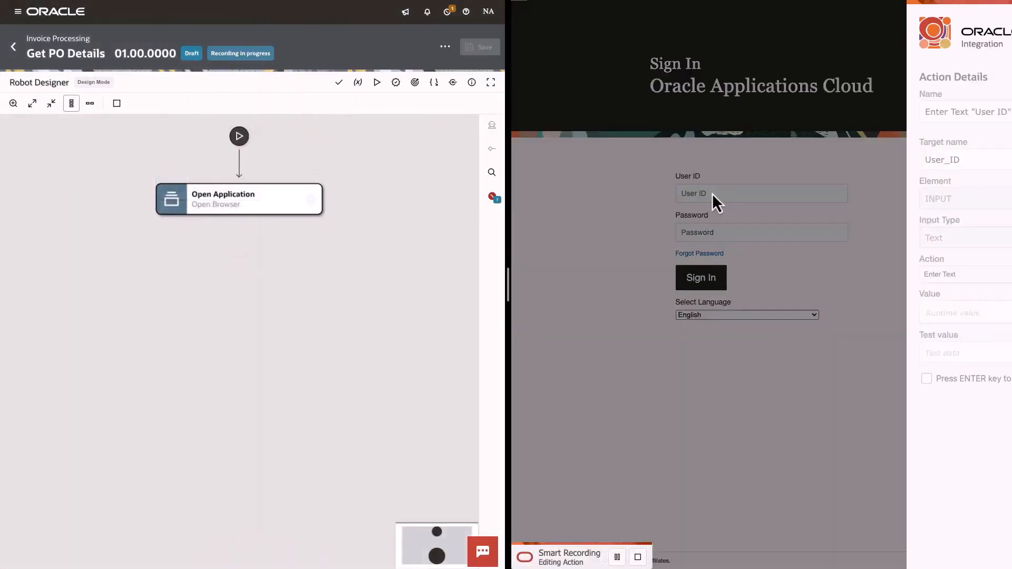
Step: Set the User ID entry's value to the ERP Cloud Connection username property and save the action
click(970, 314)
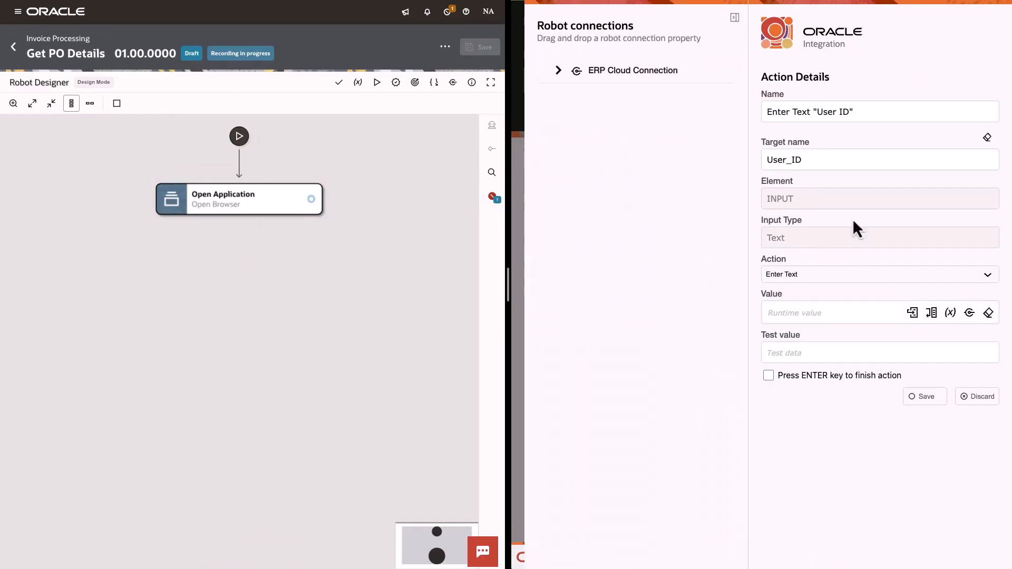
click(619, 72)
drag(584, 116, 836, 317)
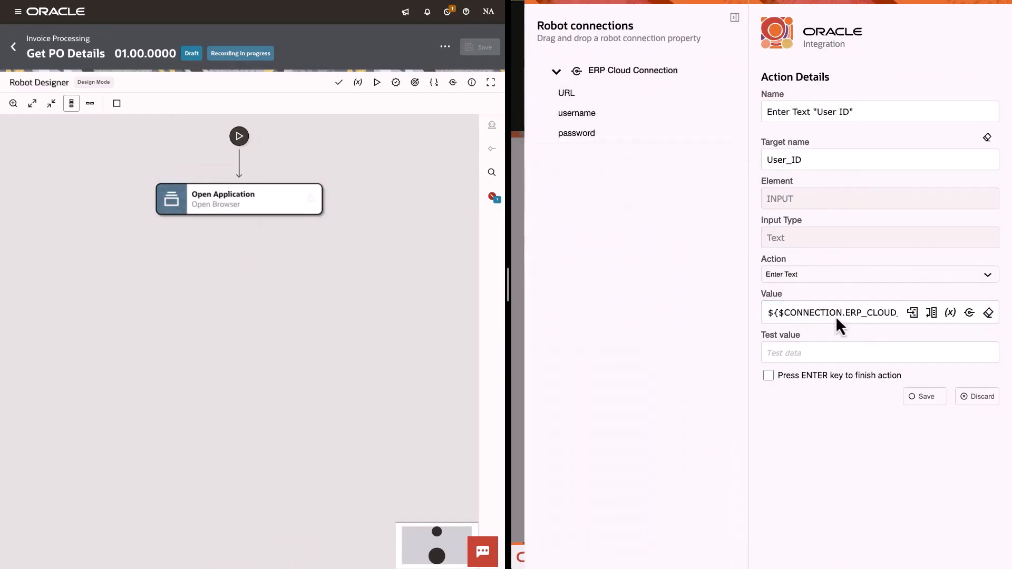
click(925, 397)
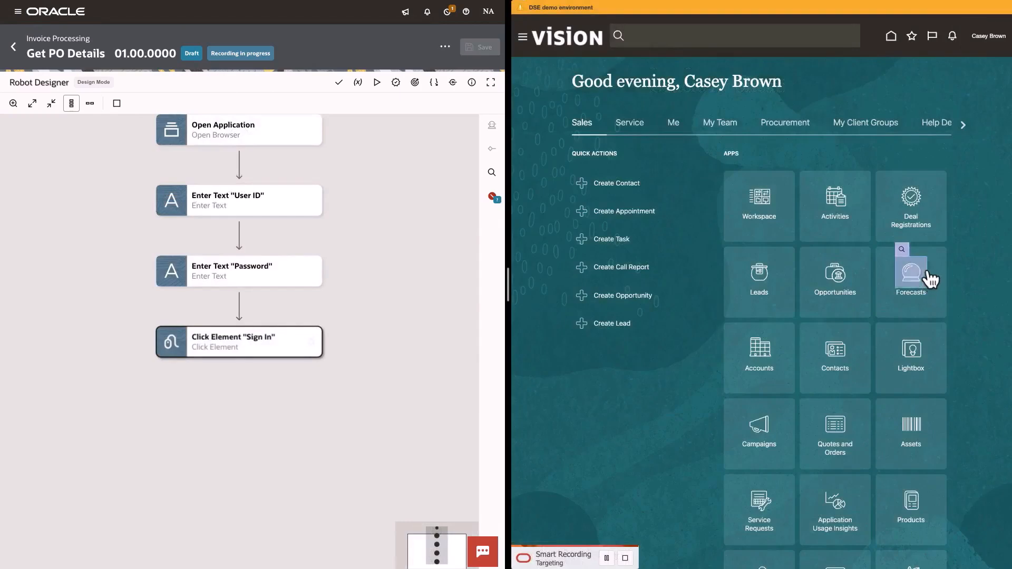
Step: Record a click on the Procurement tab and save the action
click(782, 128)
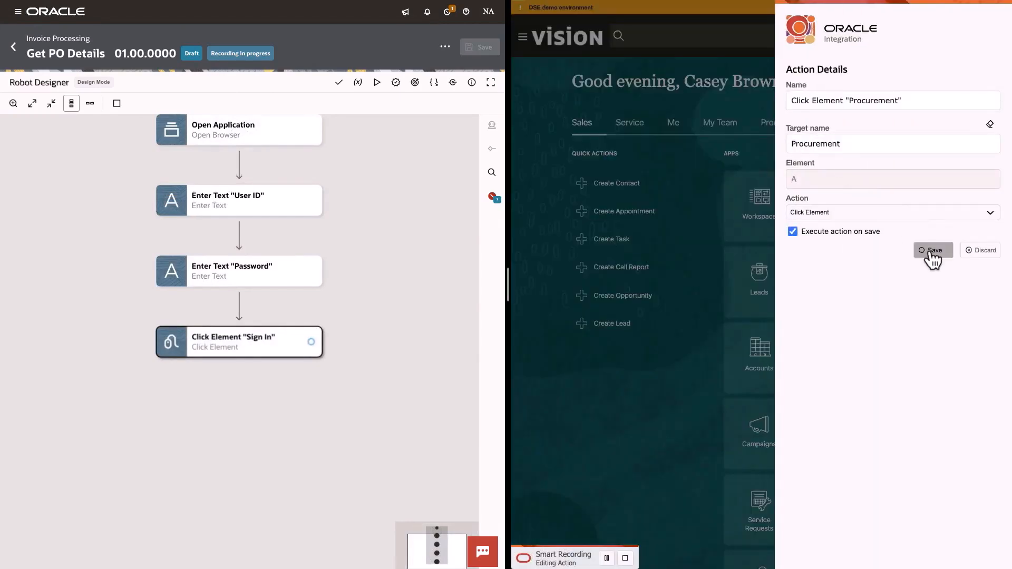
click(937, 253)
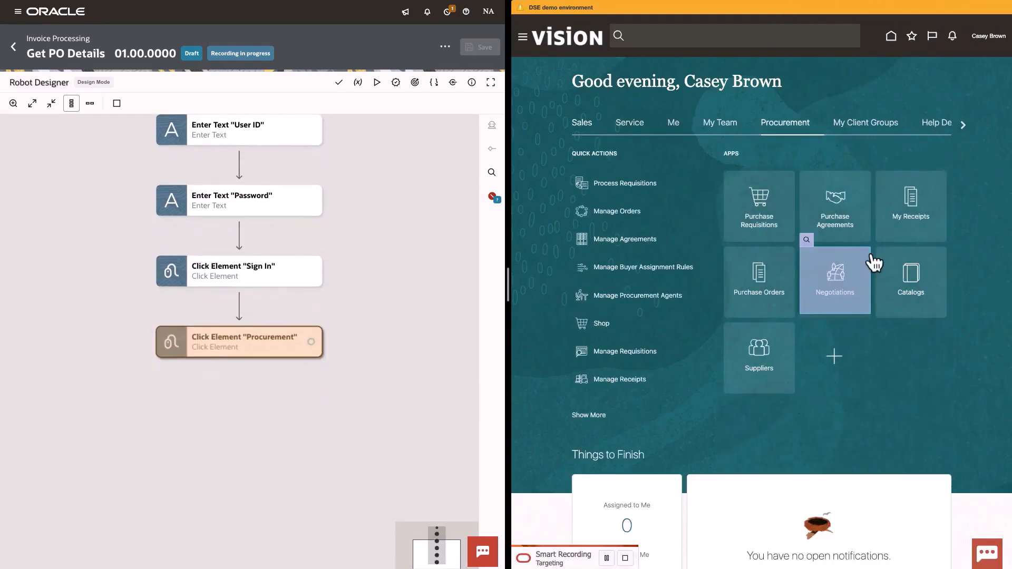
Step: Record a click on the Purchase Orders app and save the action
click(738, 261)
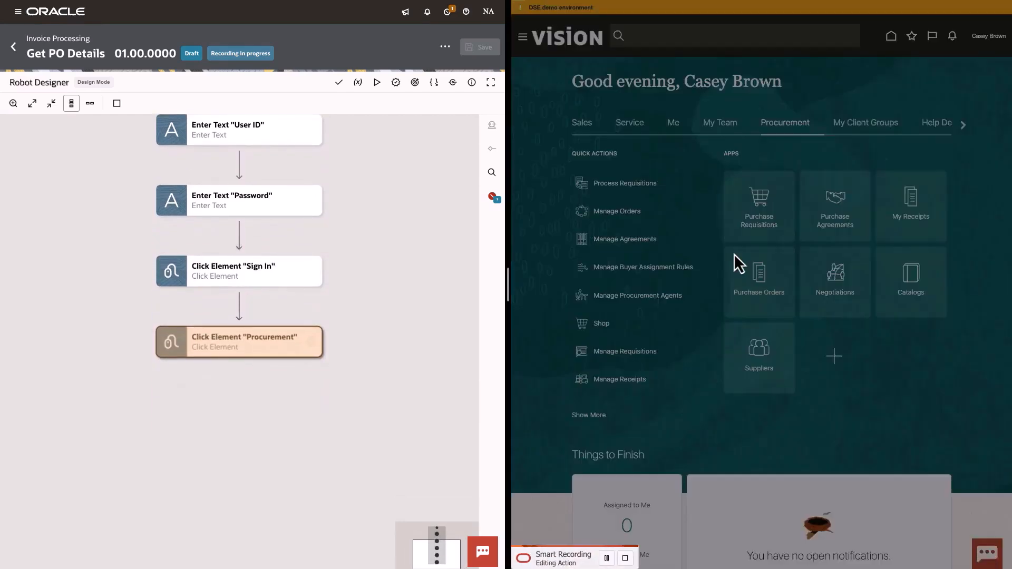
click(937, 252)
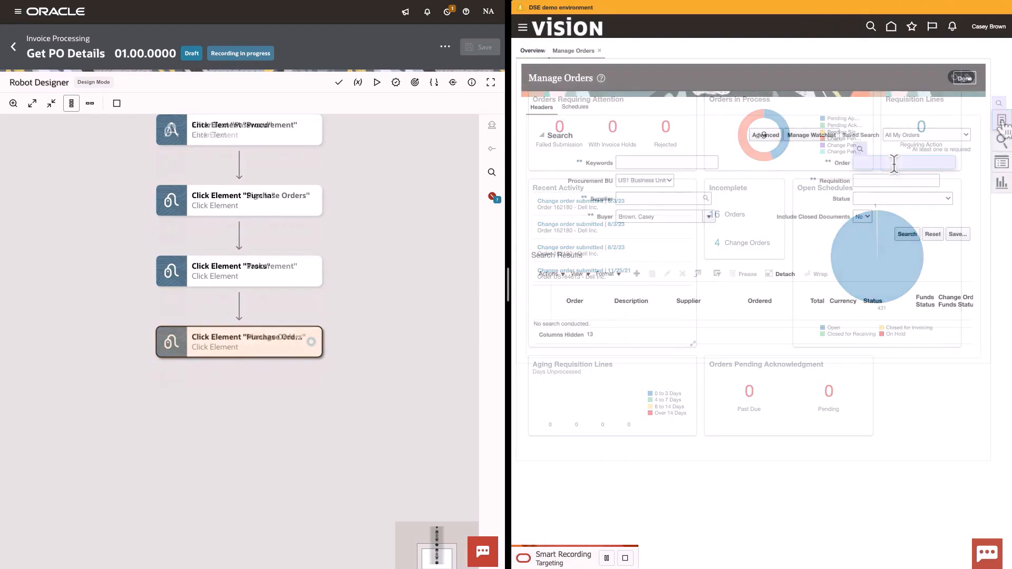
Step: Record entering the Order field with the PONumber input as value and US164157 as test value
click(896, 166)
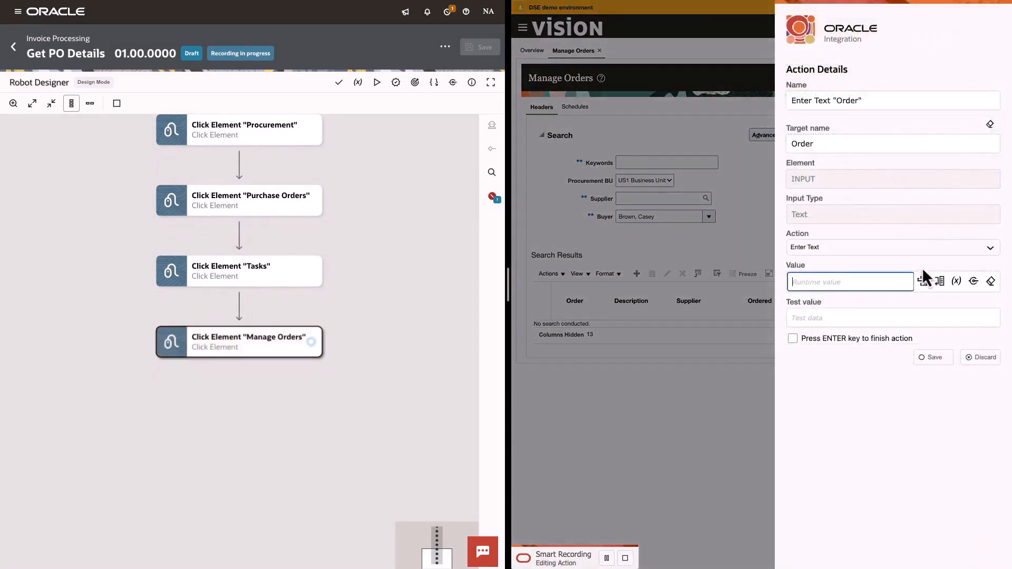
click(929, 282)
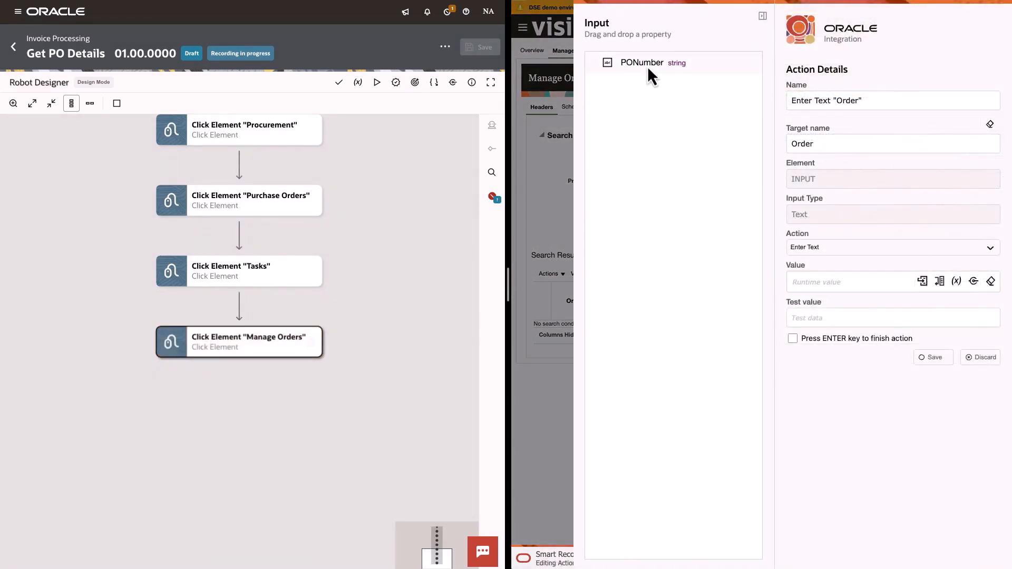
drag(648, 65, 836, 283)
click(823, 318)
text(US164157)
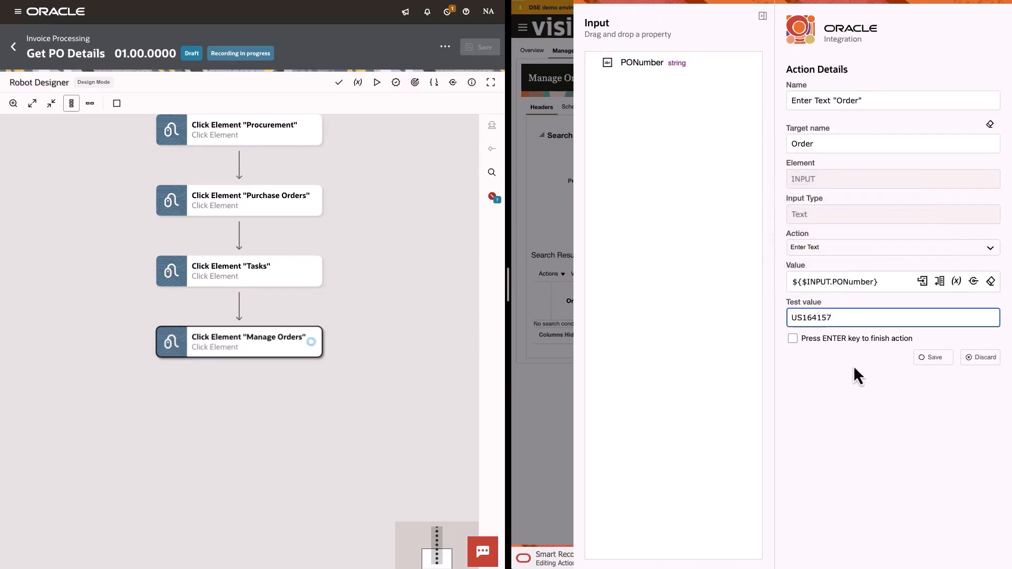
click(931, 358)
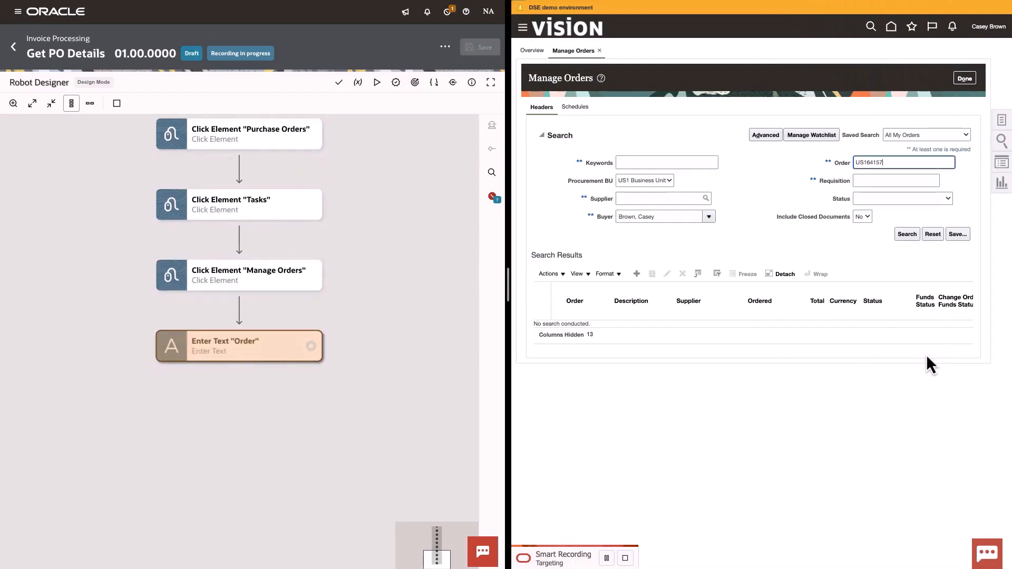
Step: Record the Search click, then target the order's Total cell with a Get Text action
click(906, 234)
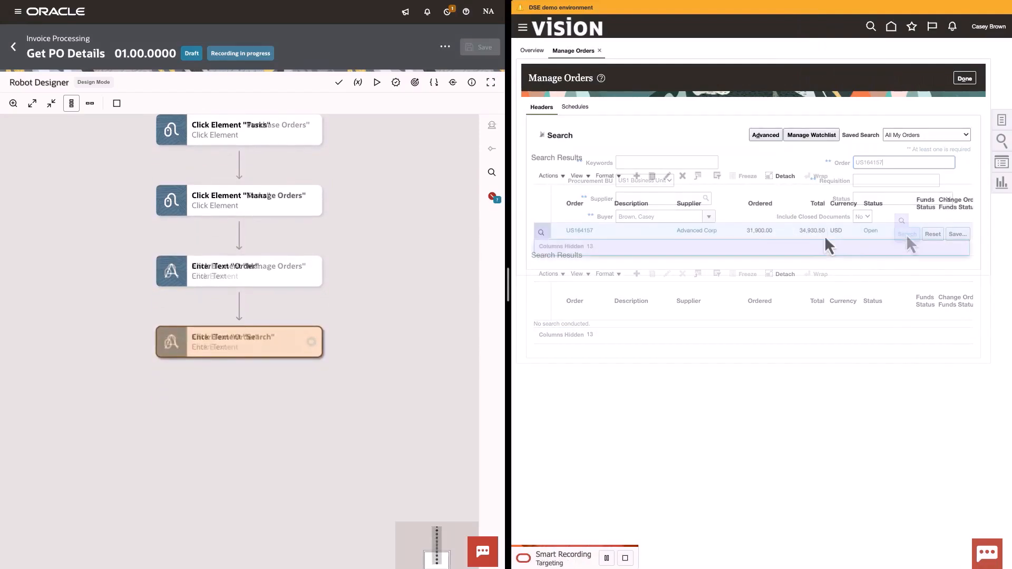
click(799, 232)
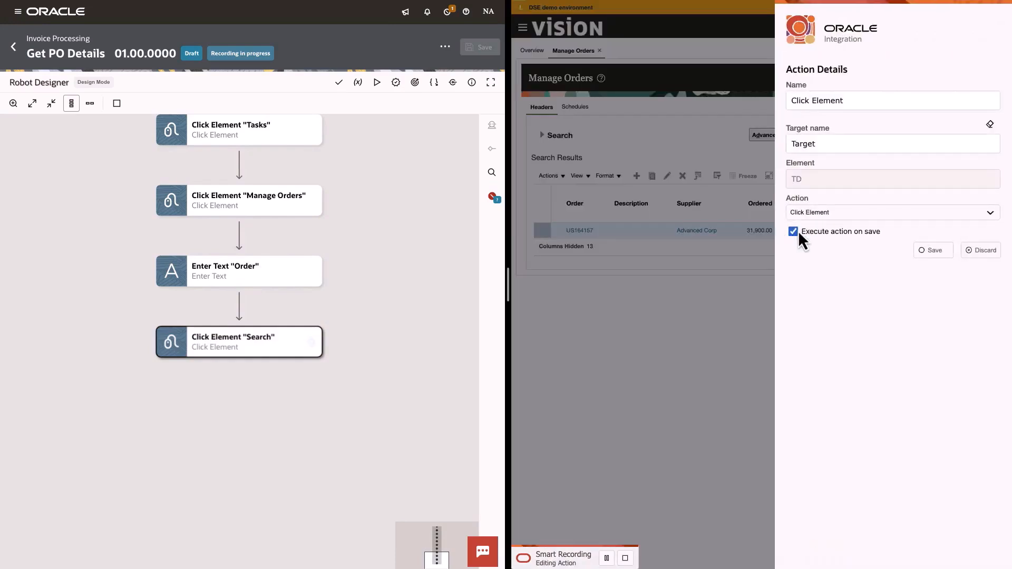
click(829, 216)
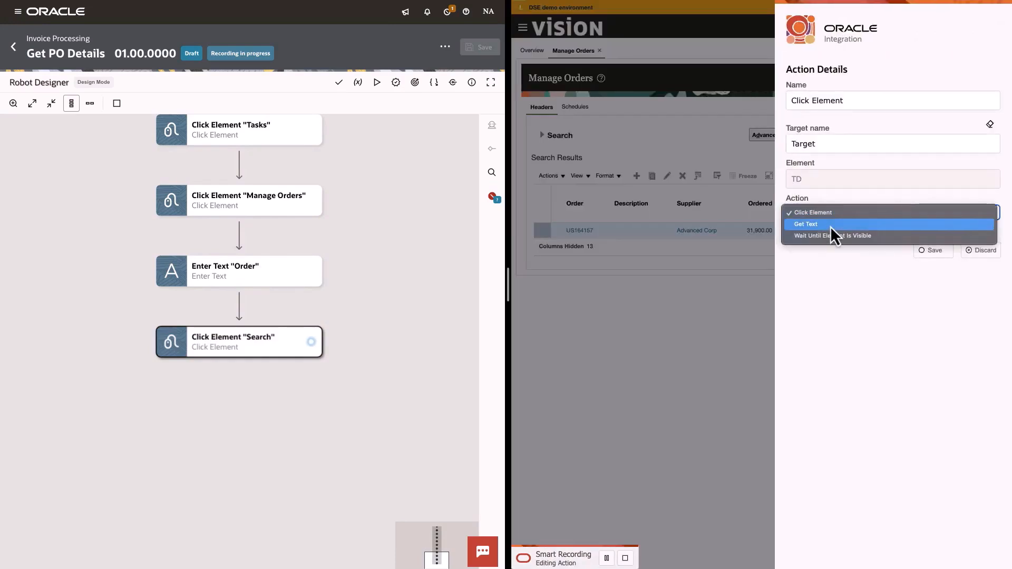
click(830, 226)
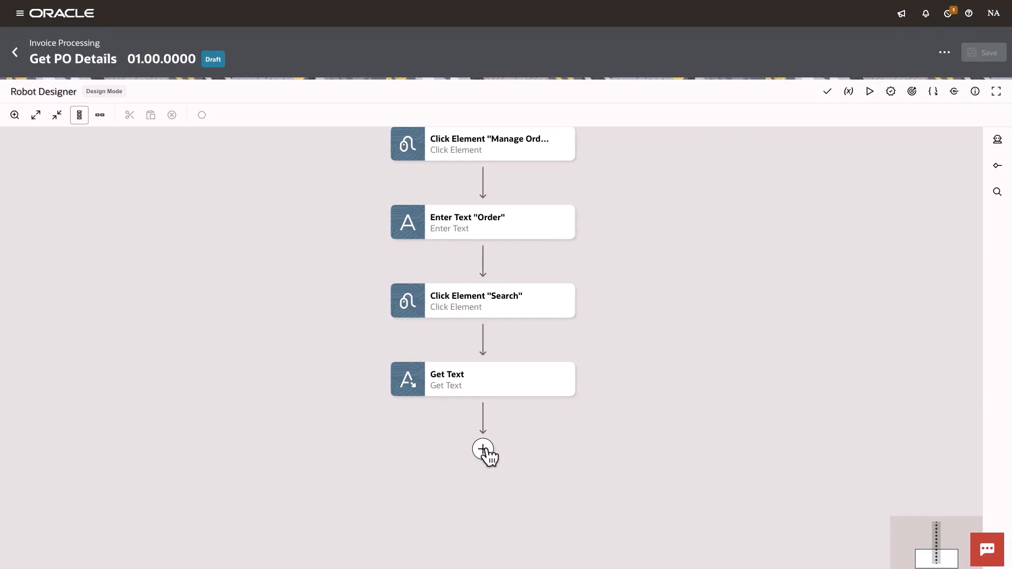
Step: Add a Log action after Get Text whose message is the POAmount output property
click(483, 450)
click(514, 283)
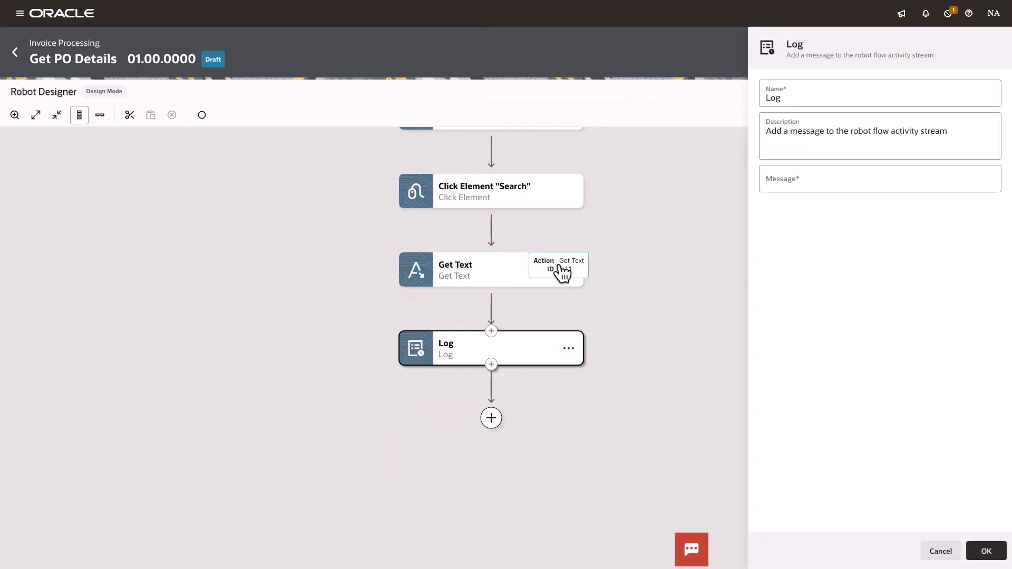
click(863, 179)
click(963, 180)
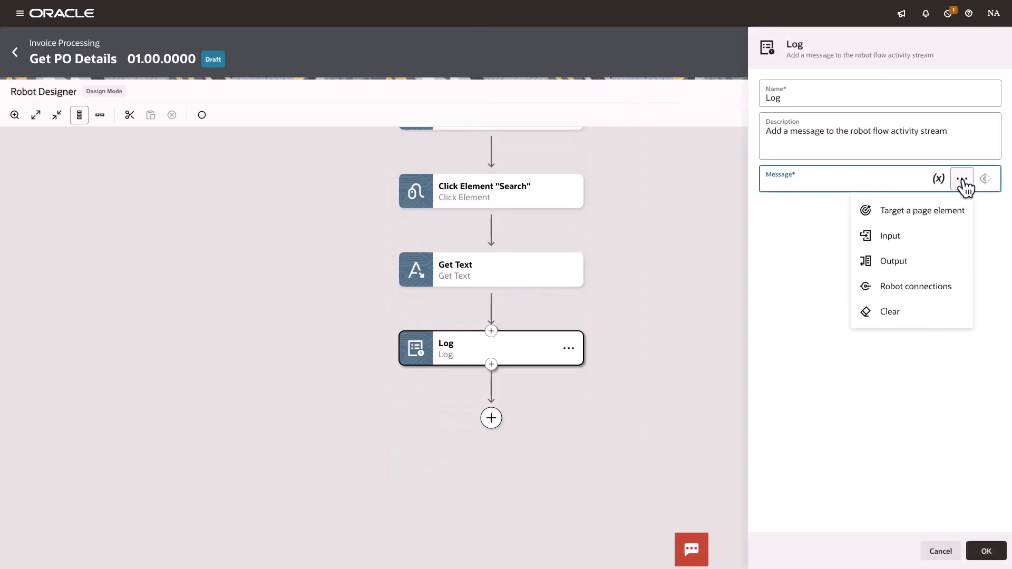
click(904, 261)
drag(585, 121, 798, 180)
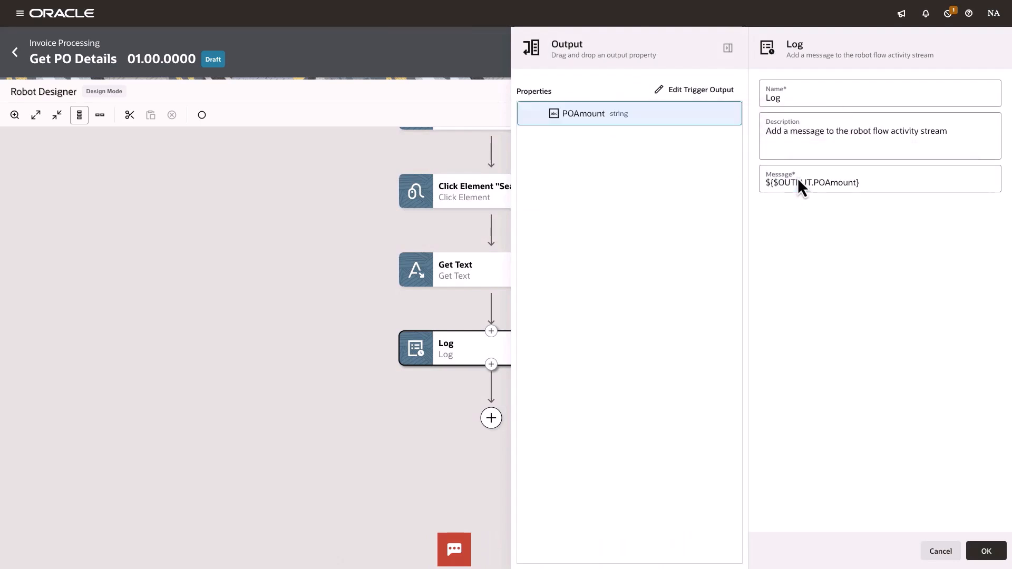
click(986, 551)
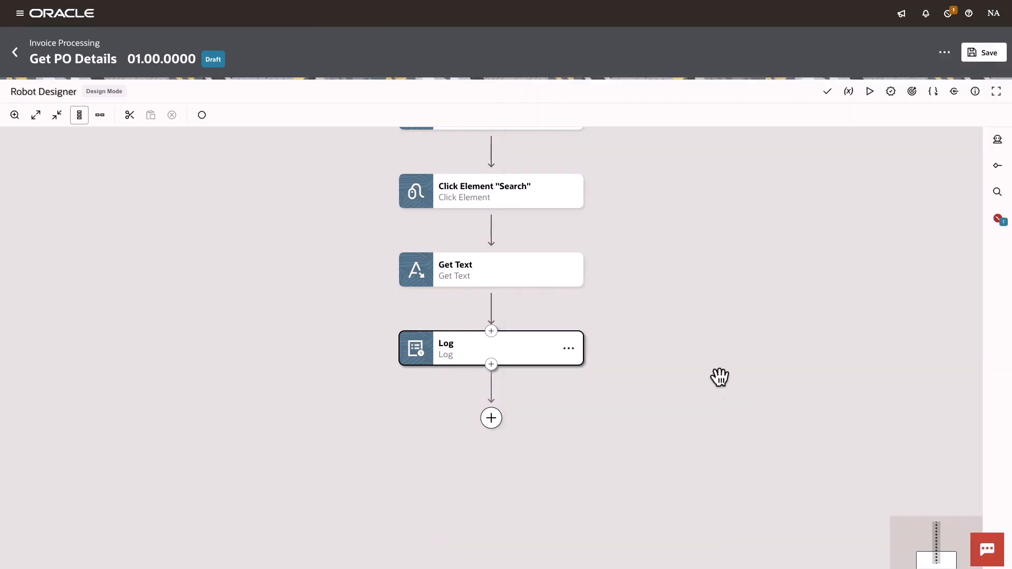
Step: On the Search click action, enable a screenshot before the action and open its pre-validate page state condition
click(516, 200)
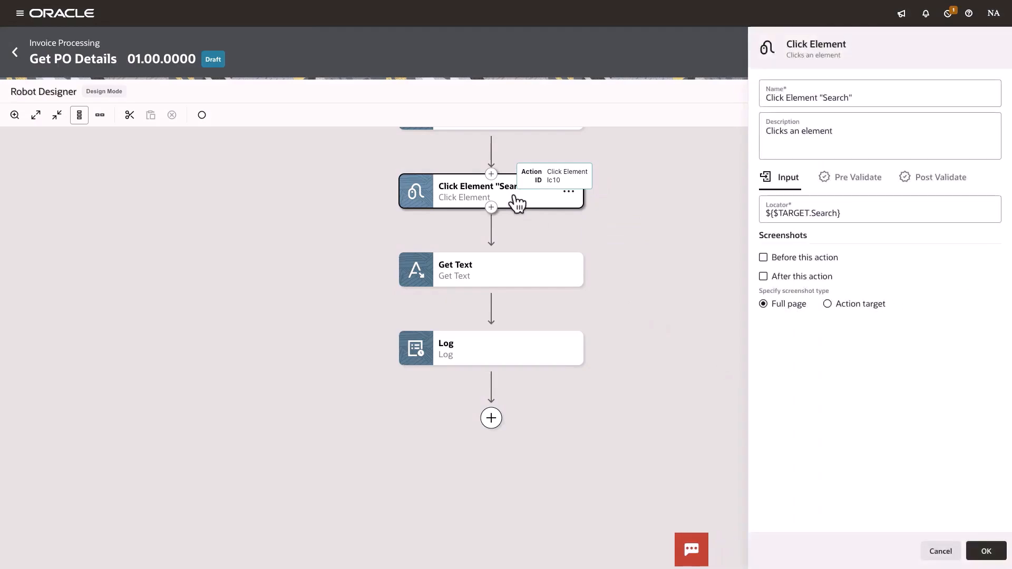
click(765, 258)
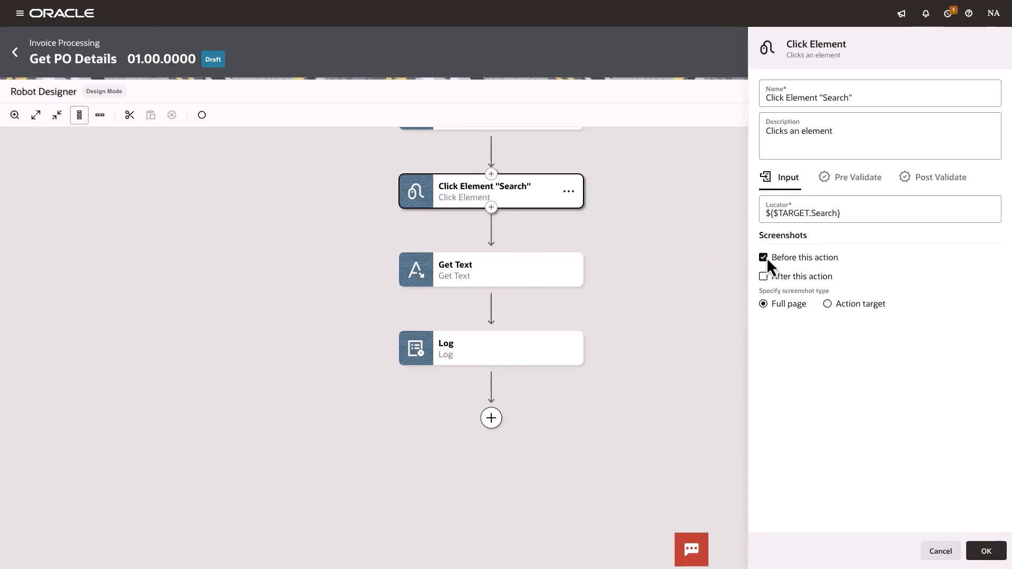
click(853, 182)
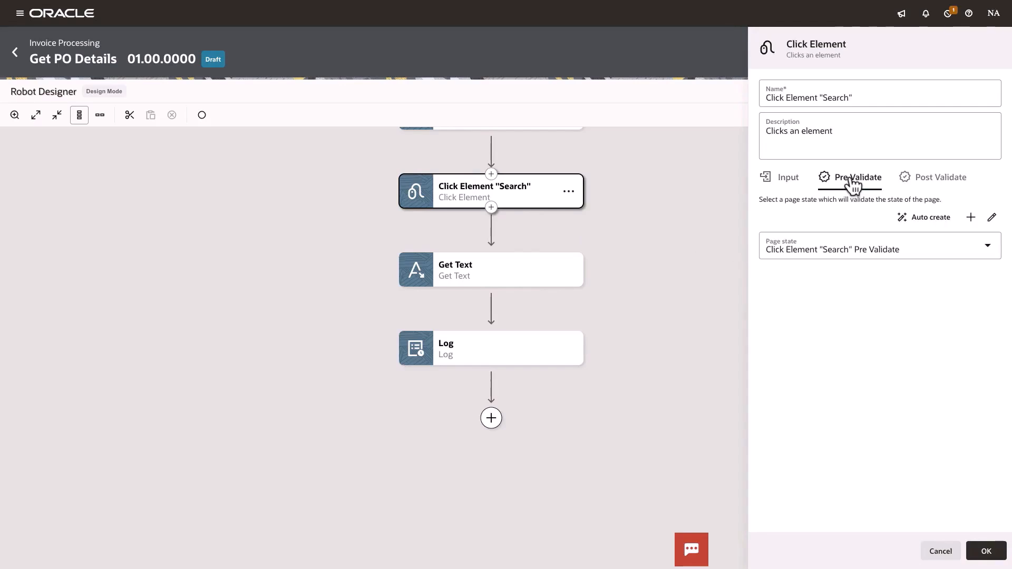
click(992, 218)
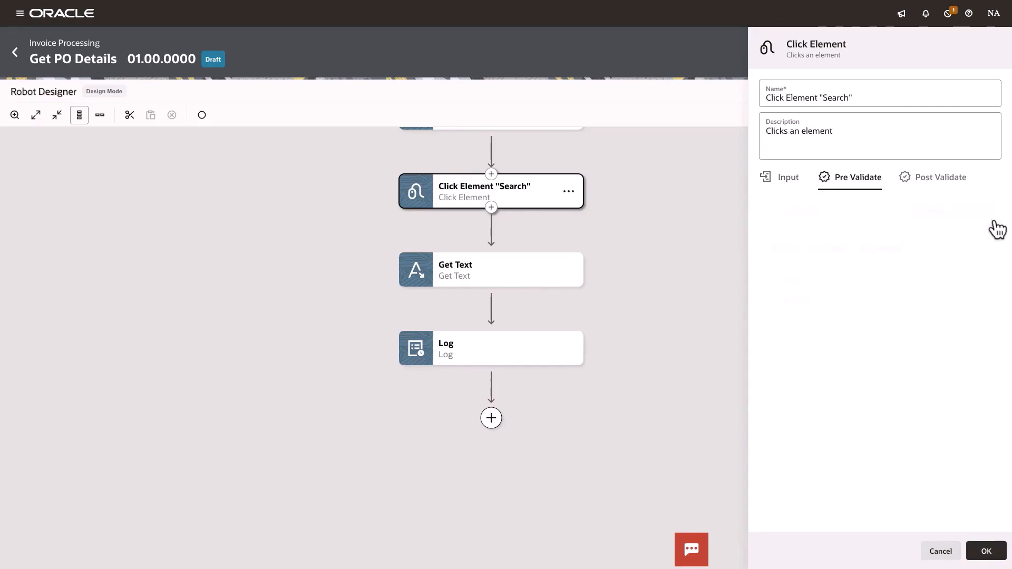
click(946, 306)
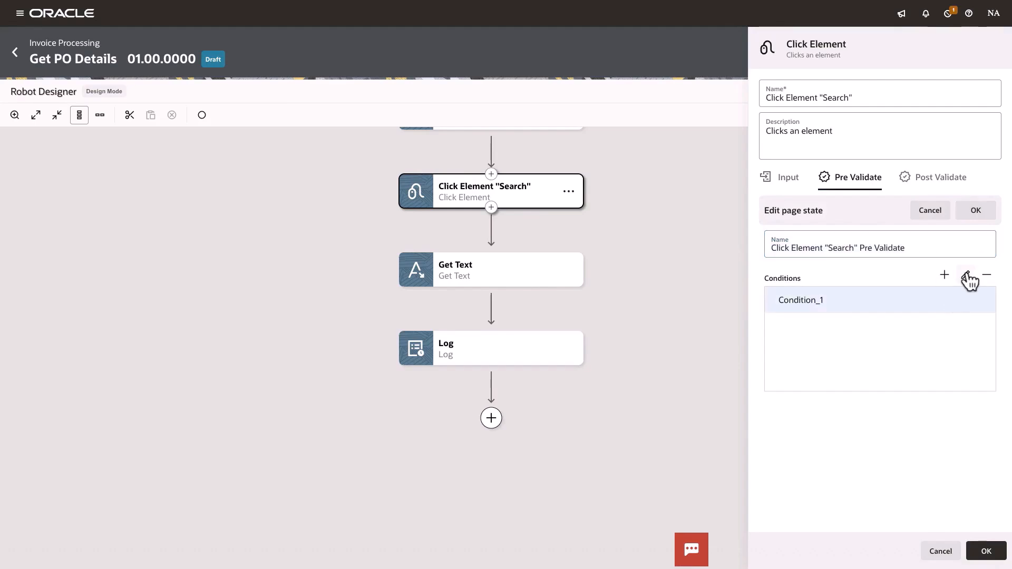
click(966, 275)
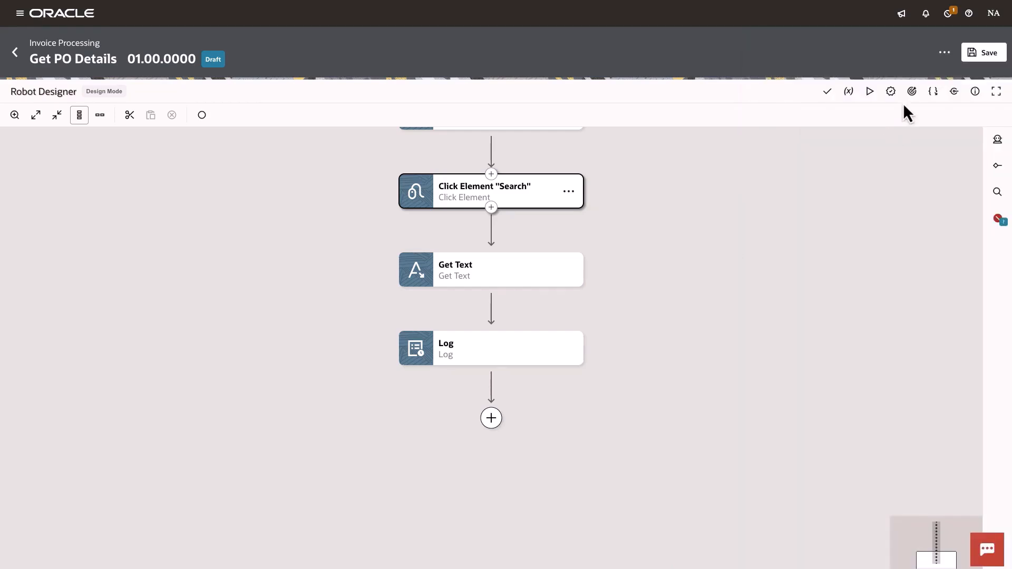
Step: Review which actions use the Search target, then save the robot's changes and exit the designer
click(912, 96)
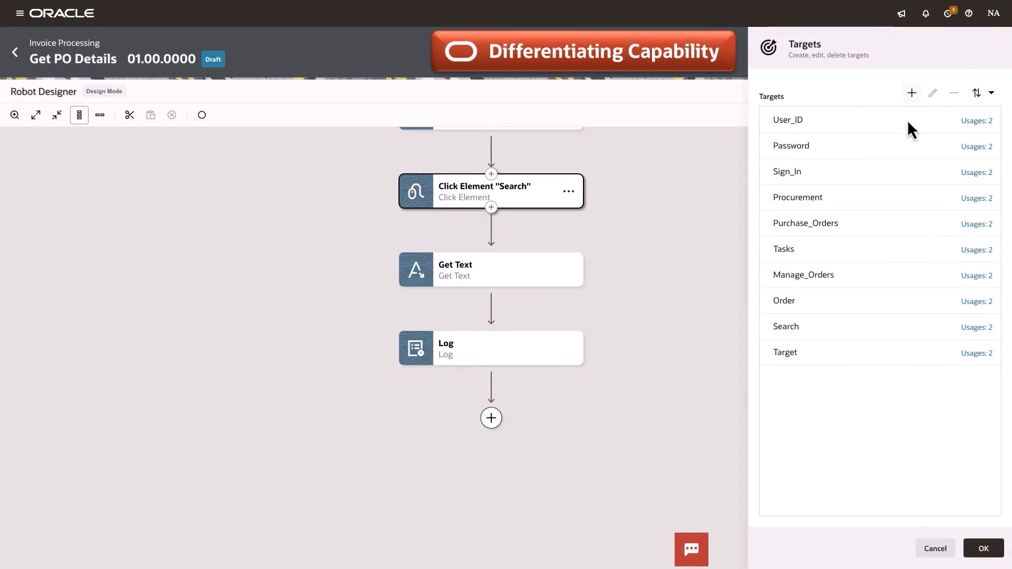
click(978, 328)
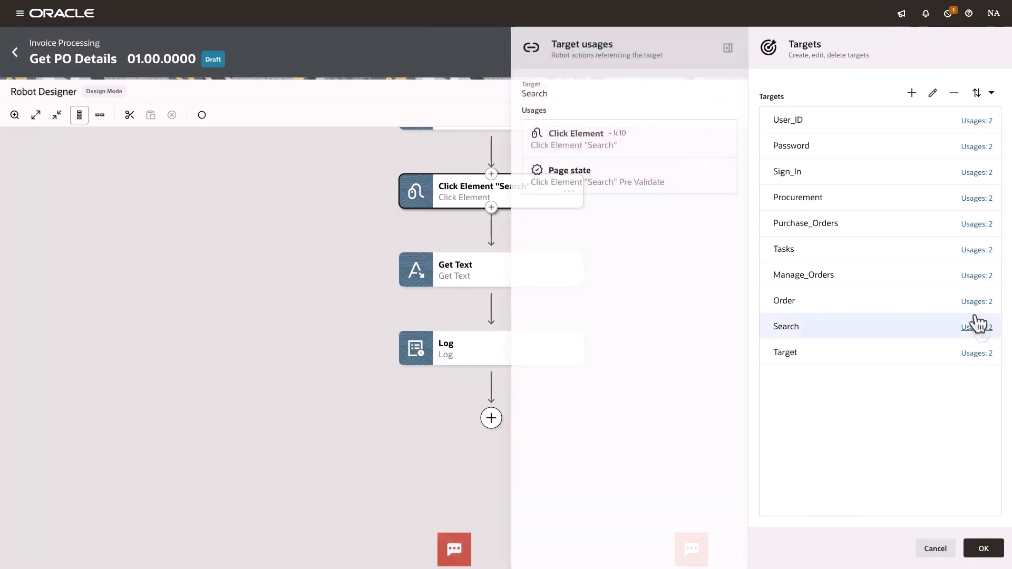
click(932, 97)
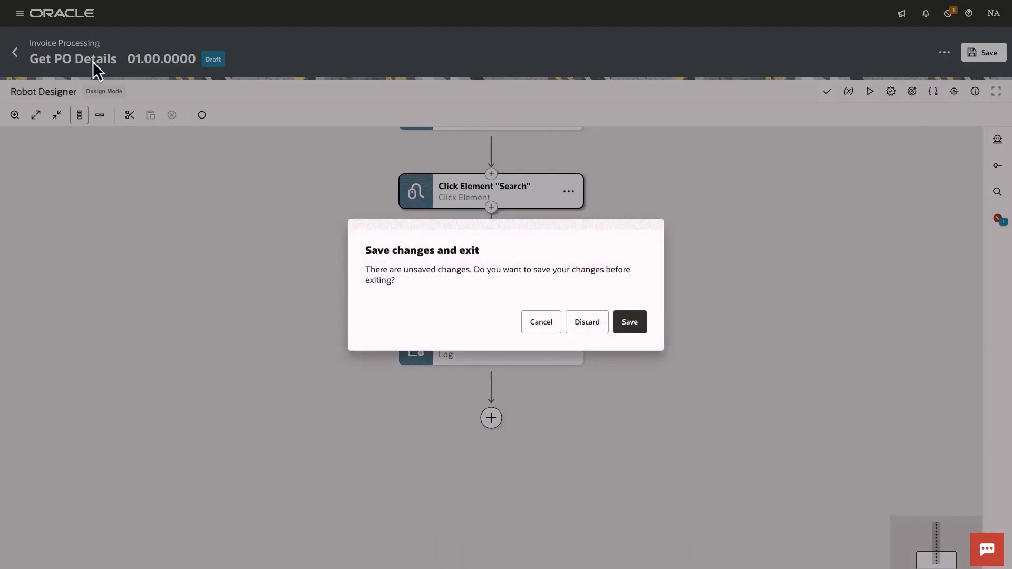
click(634, 322)
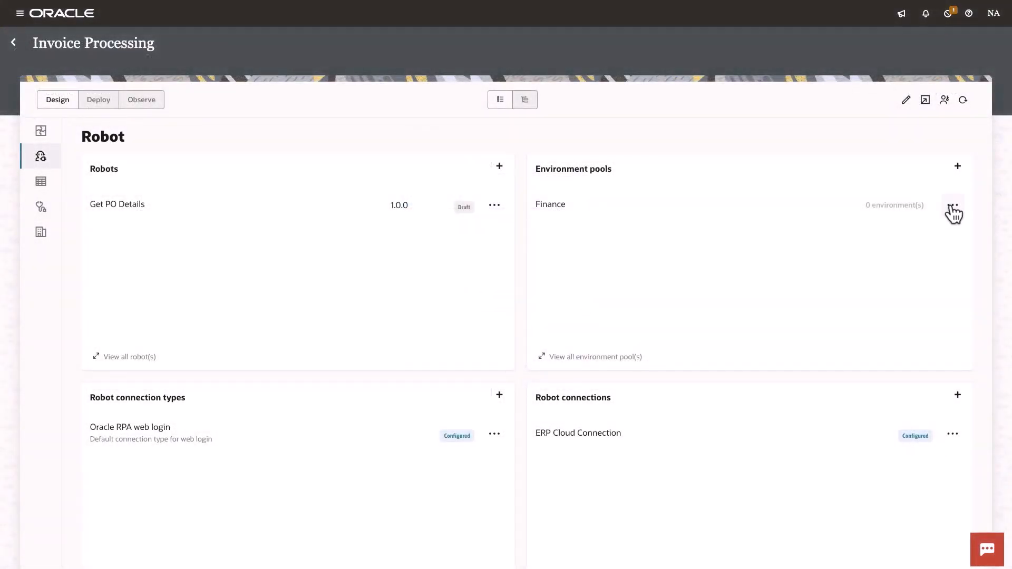
Step: Add the local robot environment to the Finance environment pool
click(953, 206)
click(916, 291)
click(774, 148)
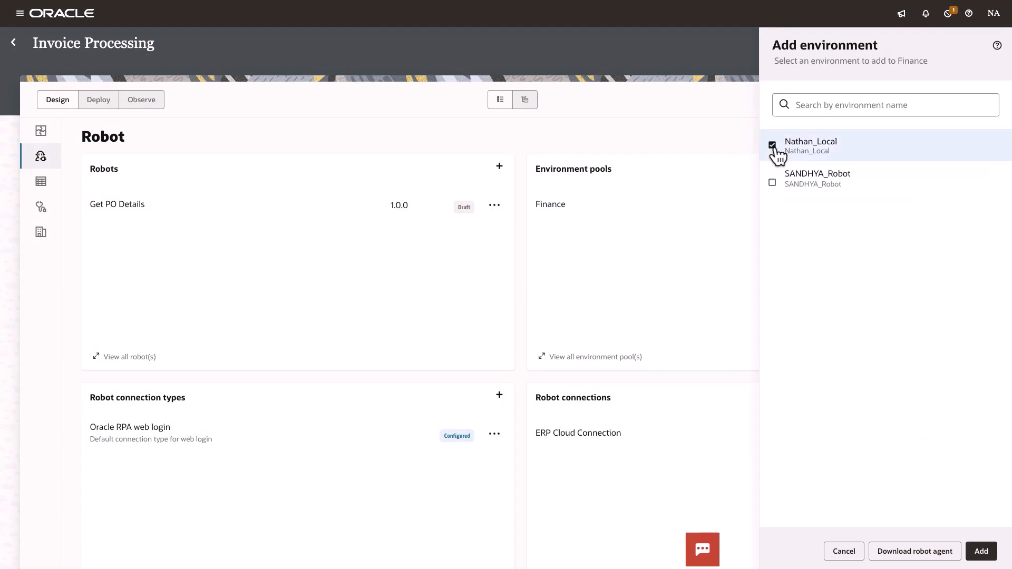
click(982, 551)
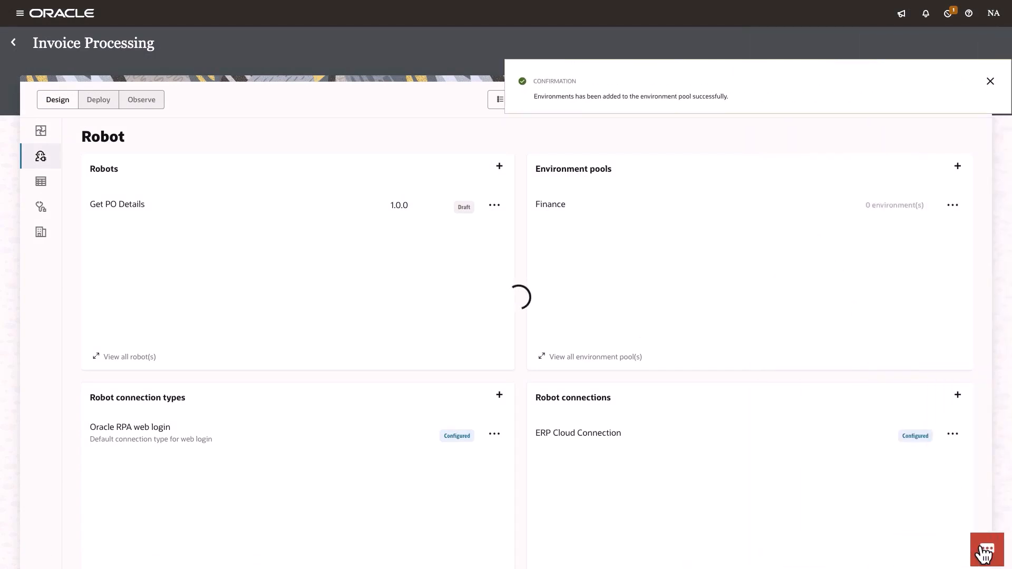
Step: Add the Finance environment pool to the Get PO Details robot
click(496, 211)
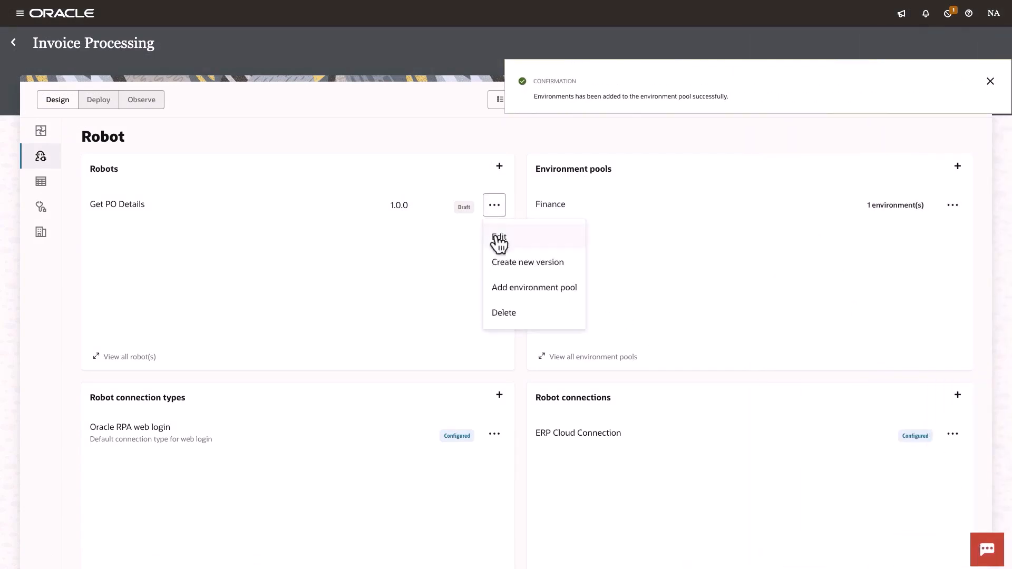
click(512, 293)
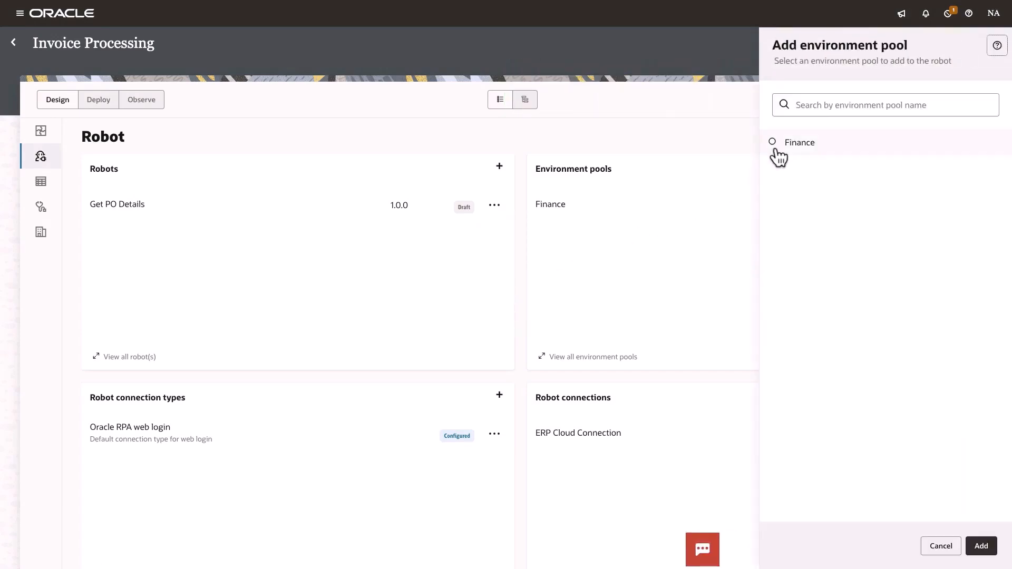
click(773, 143)
click(979, 548)
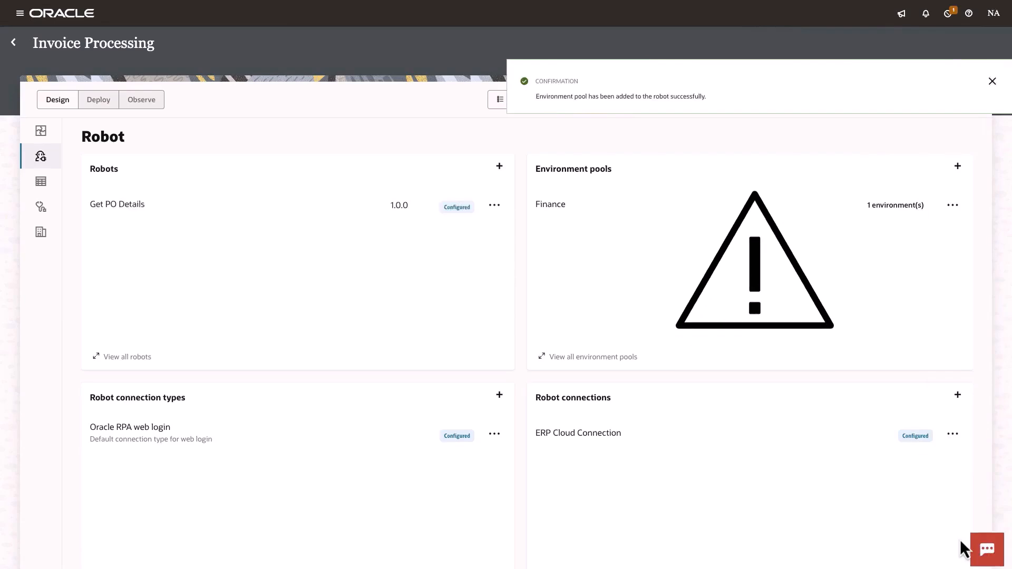
Step: Activate the Get PO Details robot and open its run configuration
click(495, 205)
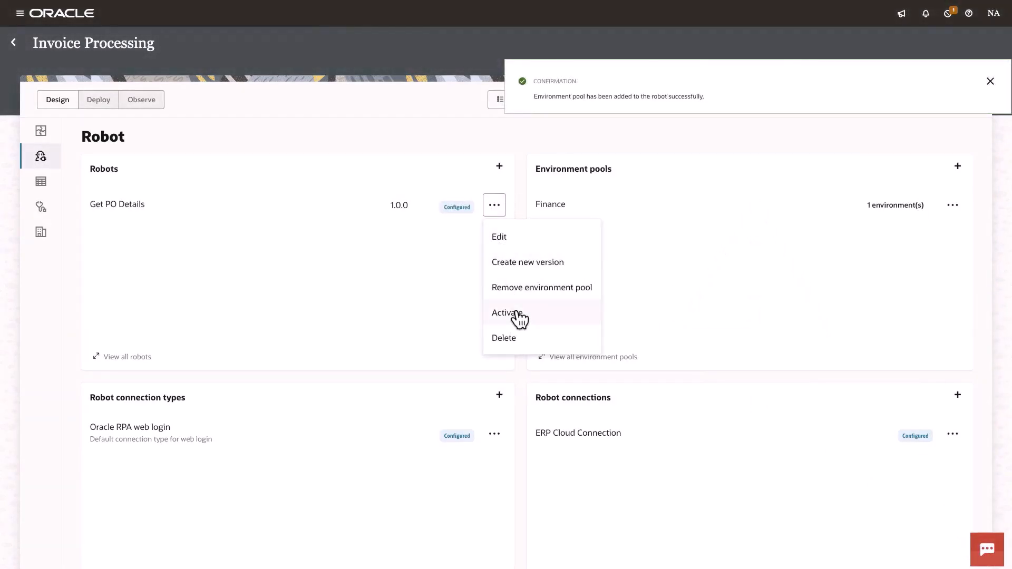
click(516, 312)
click(495, 210)
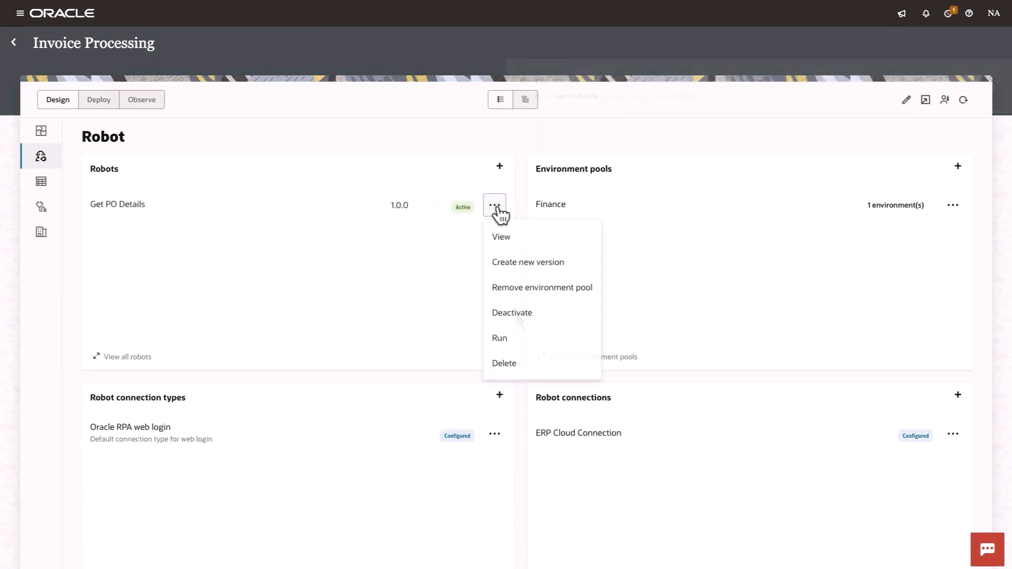
click(504, 340)
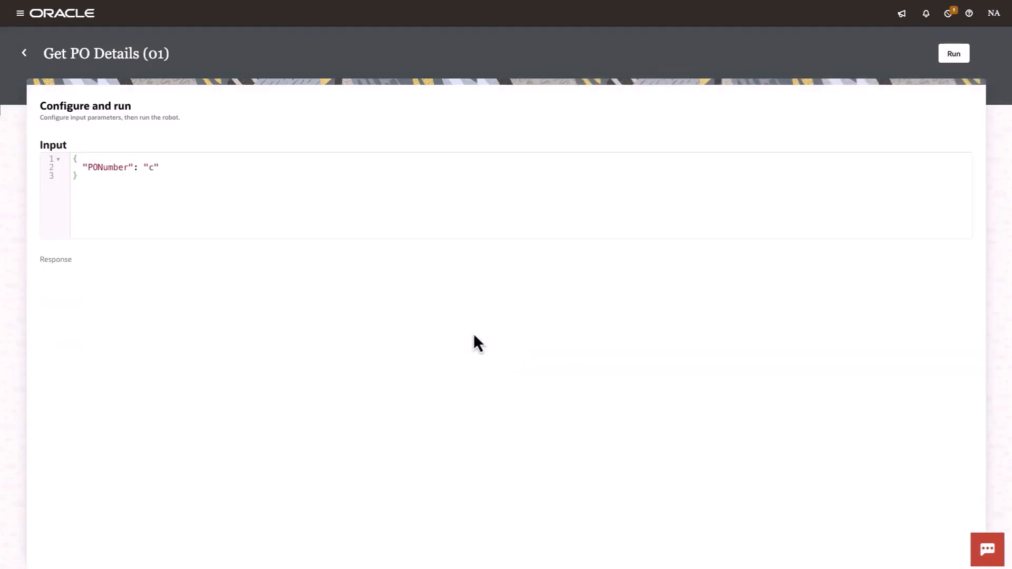
Step: Run the robot with the PONumber input set to US164157
click(153, 167)
text(US164157)
click(945, 58)
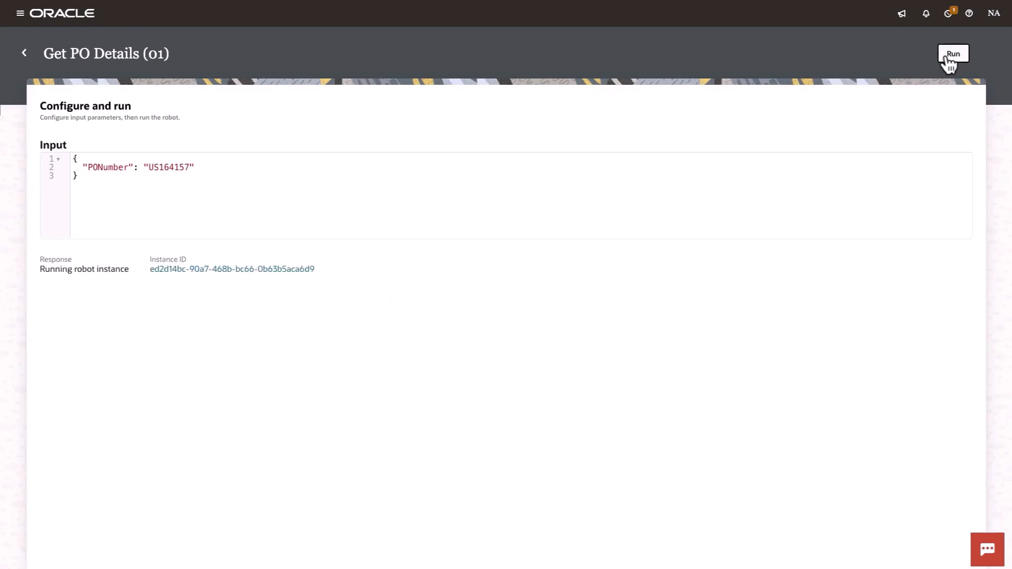